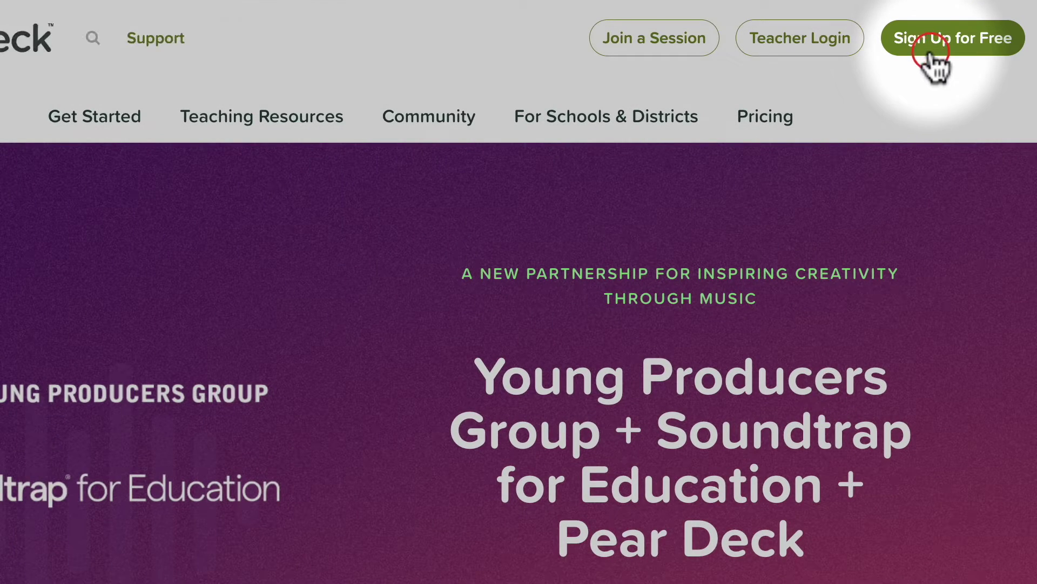
Open Pear Deck's free sign-up page, then close both Pear Deck tabs to reveal the presentation
{"action": "left_click", "coordinate": [925, 57]}
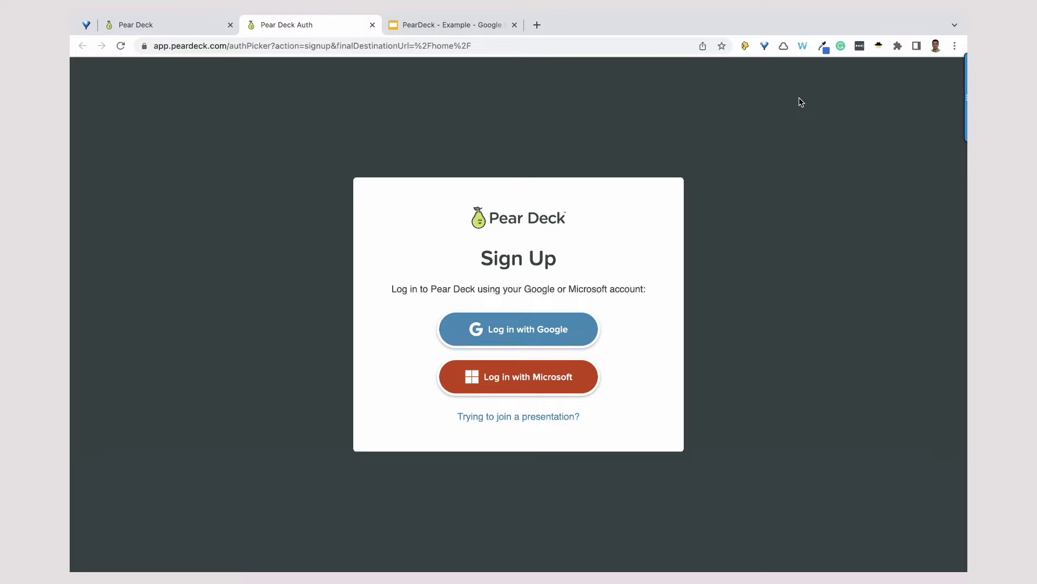
{"action": "left_click", "coordinate": [230, 24]}
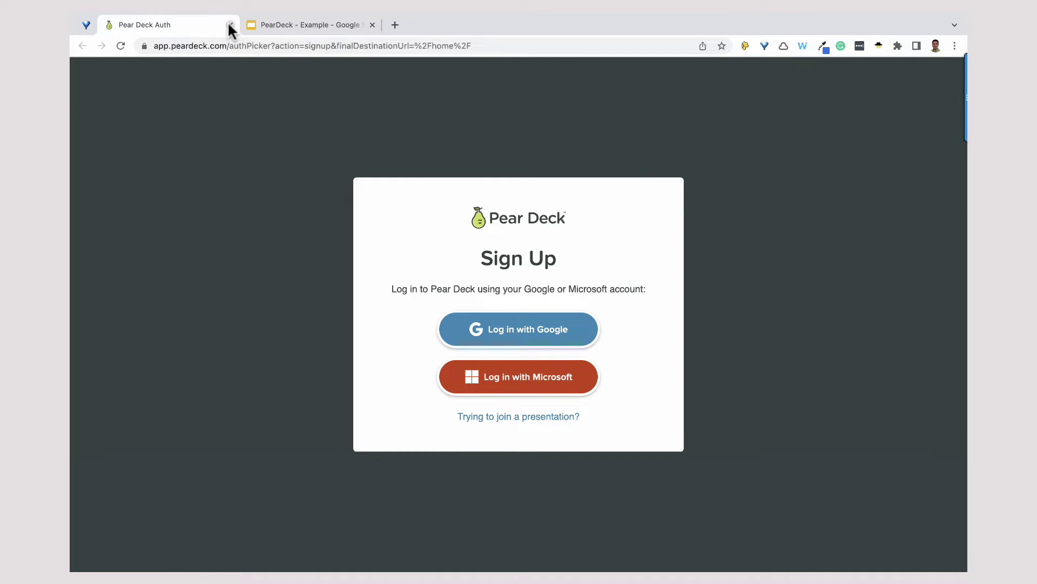
{"action": "left_click", "coordinate": [230, 25]}
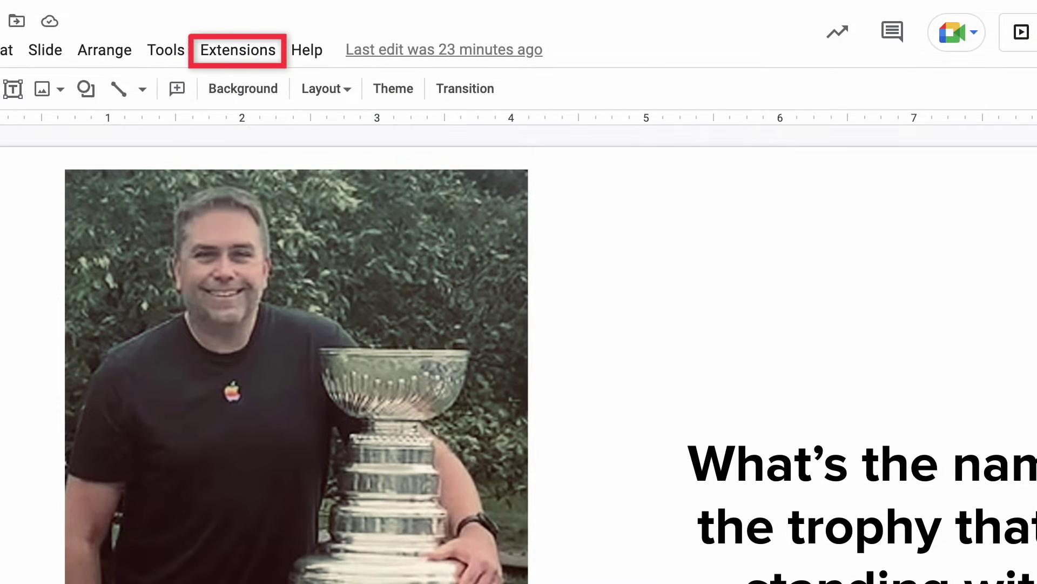
{"action": "left_click", "coordinate": [232, 54]}
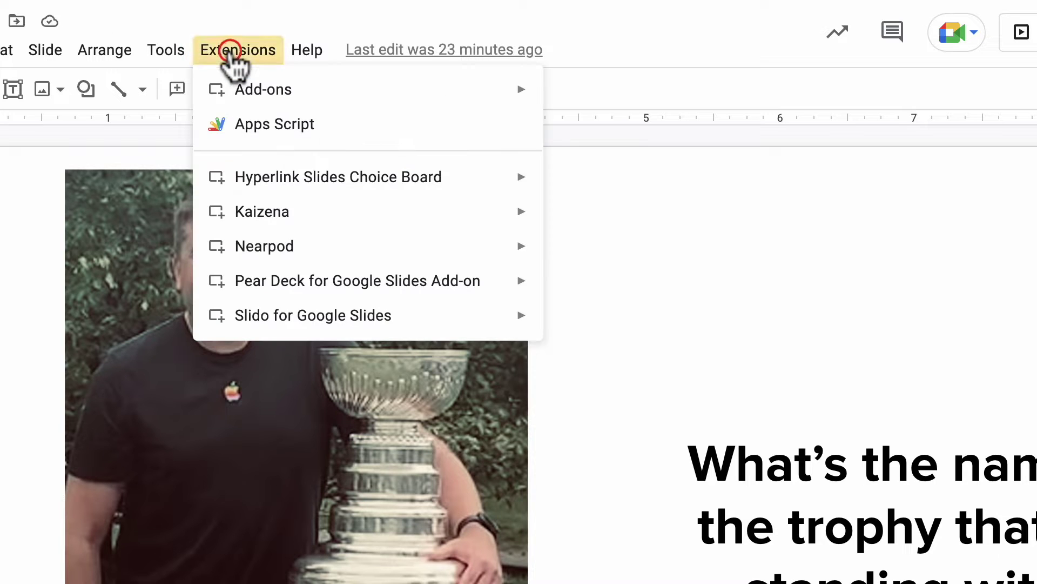
{"action": "mouse_move", "coordinate": [265, 88]}
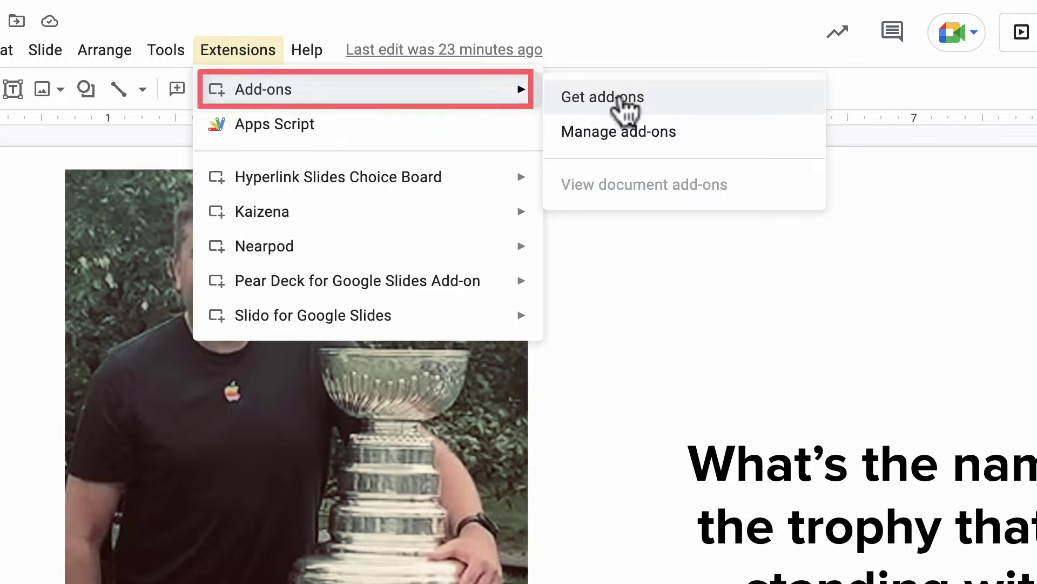
{"action": "left_click", "coordinate": [664, 96]}
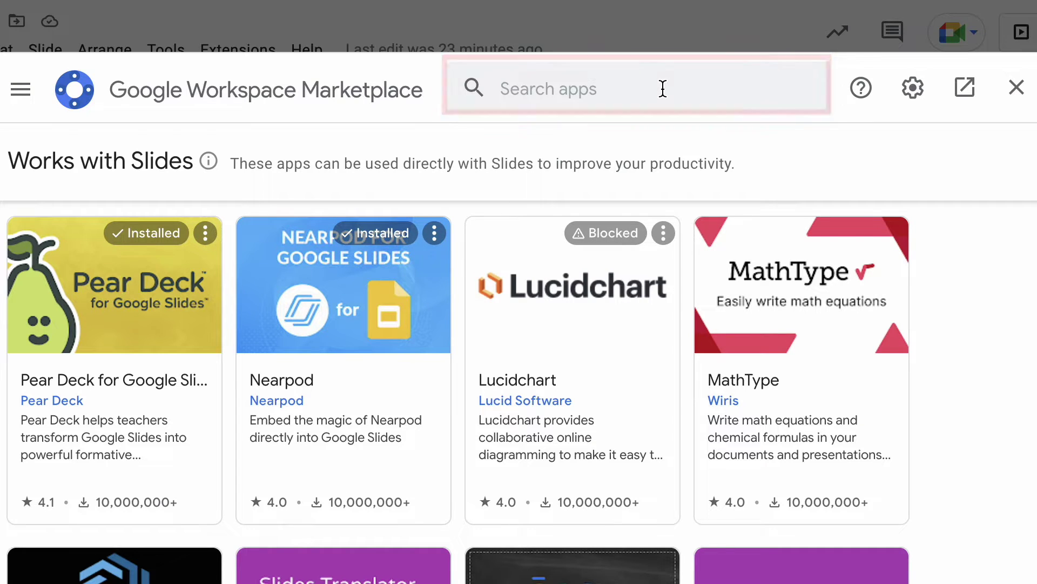
{"action": "left_click", "coordinate": [145, 276]}
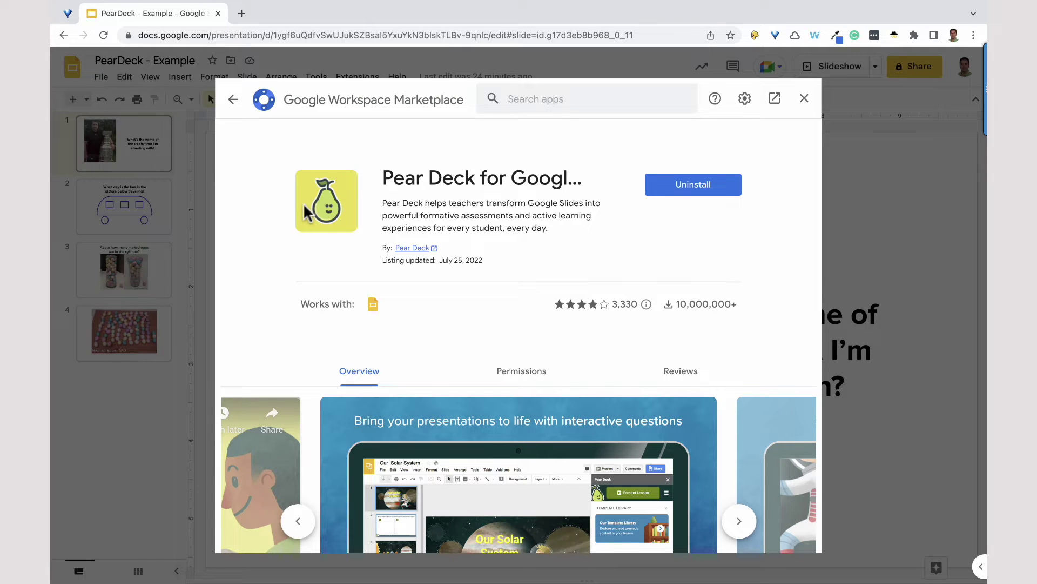
{"action": "left_click", "coordinate": [805, 99]}
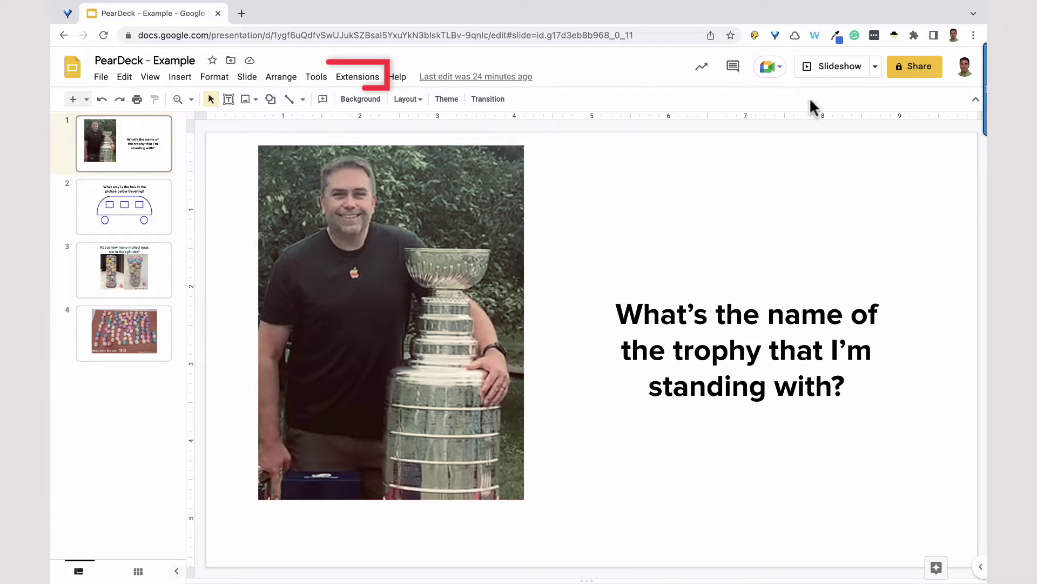
Launch the Pear Deck for Google Slides add-on panel from the Extensions menu
{"action": "left_click", "coordinate": [359, 78]}
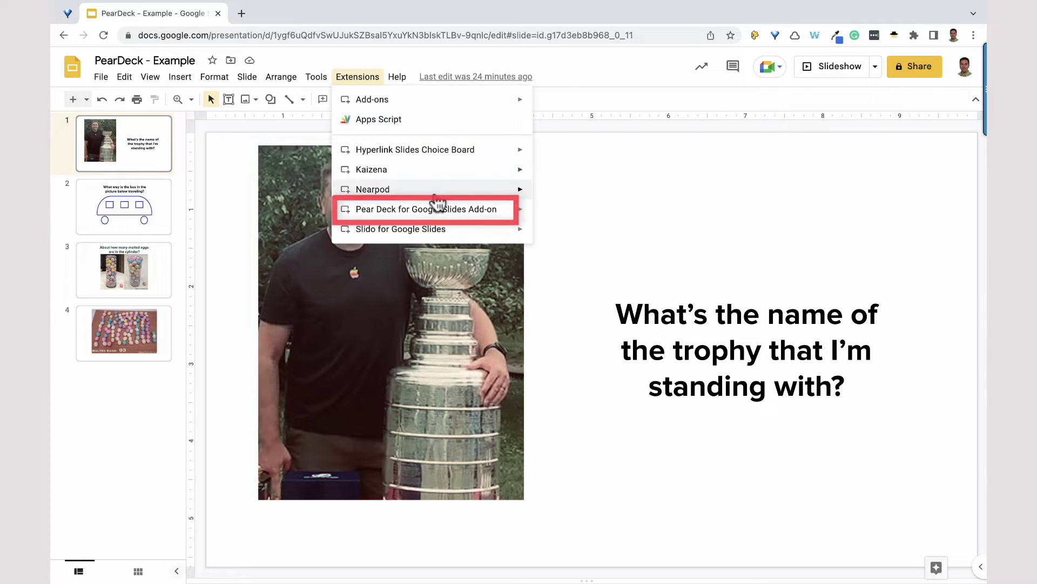
{"action": "mouse_move", "coordinate": [444, 213]}
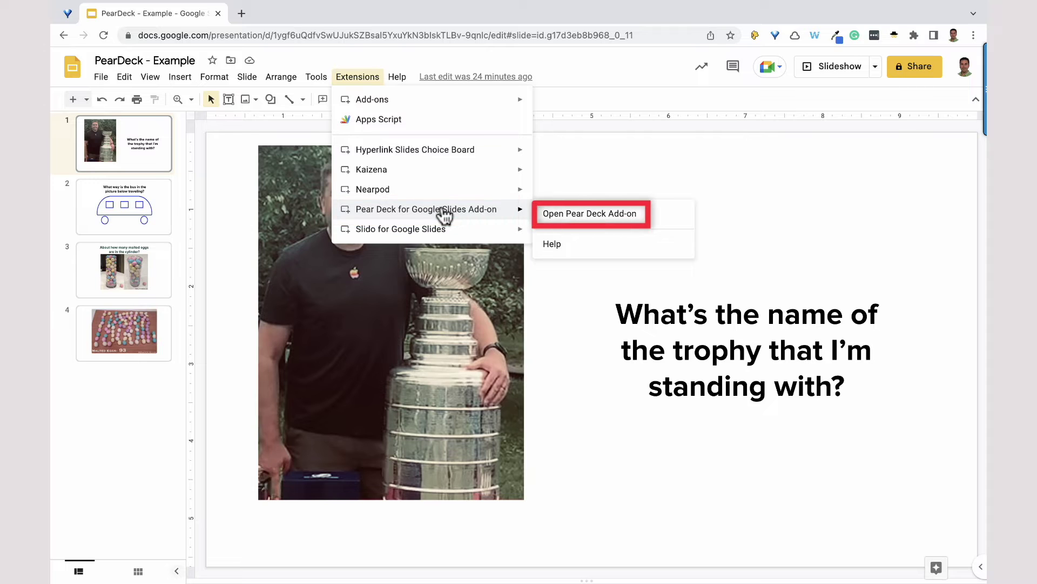
{"action": "left_click", "coordinate": [555, 216]}
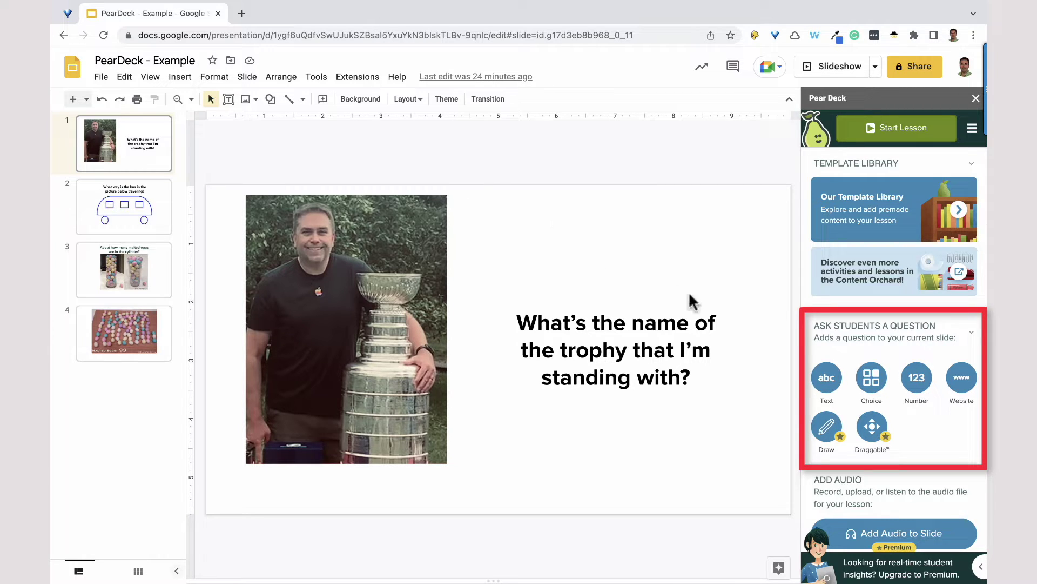
Add a Pear Deck Text question to the trophy slide
{"action": "left_click", "coordinate": [829, 381]}
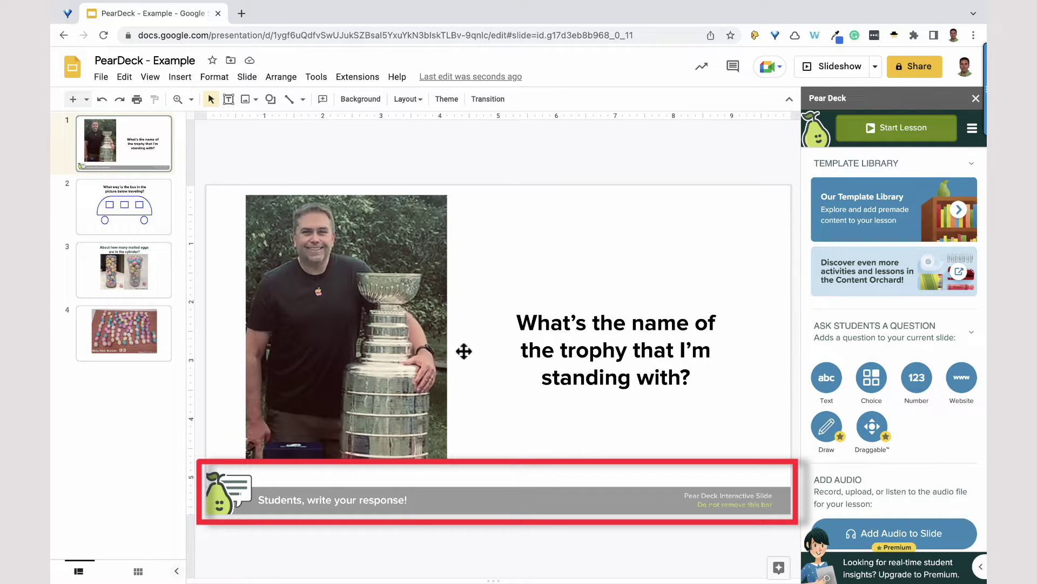
Make the bus slide a Choice question with only two answers, Left and Right
{"action": "left_click", "coordinate": [159, 224]}
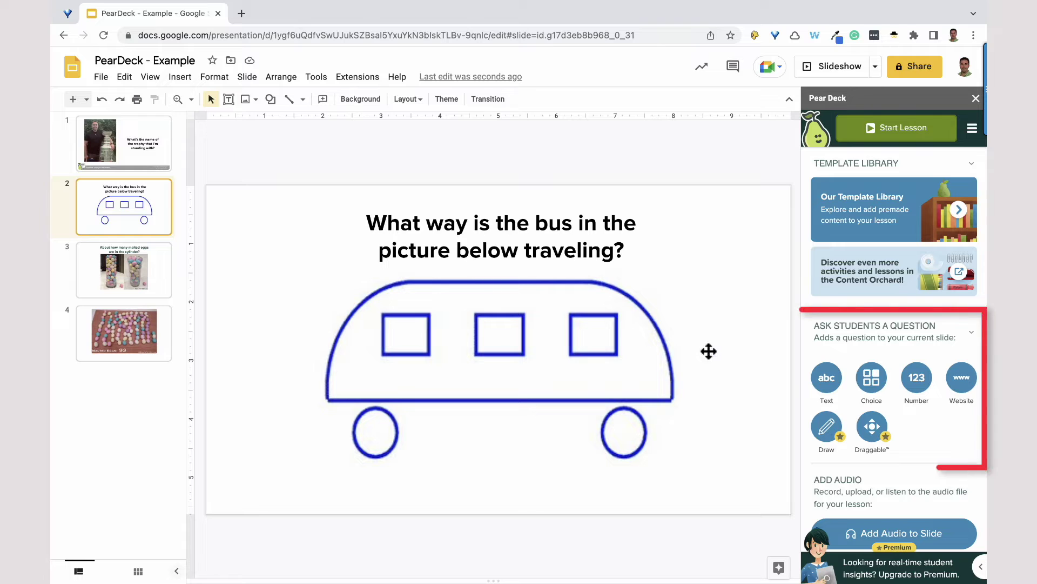
{"action": "left_click", "coordinate": [874, 380]}
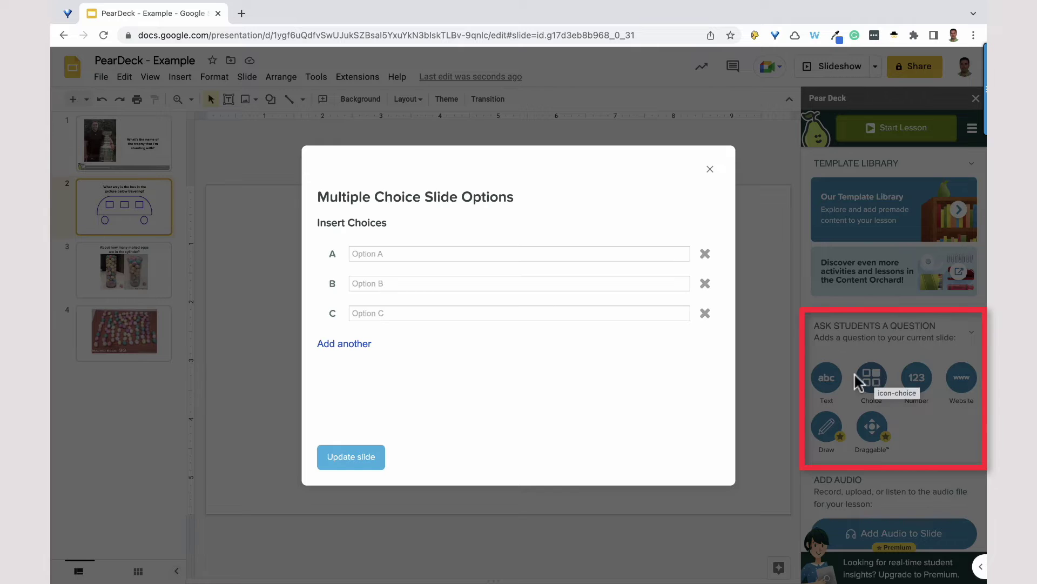
{"action": "left_click", "coordinate": [459, 252]}
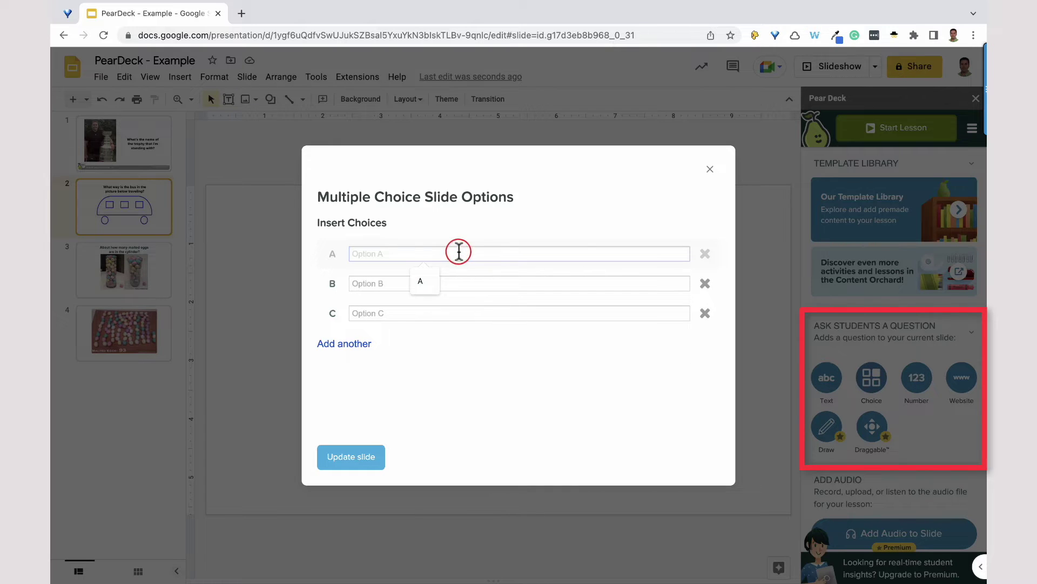
{"action": "type", "text": "Left"}
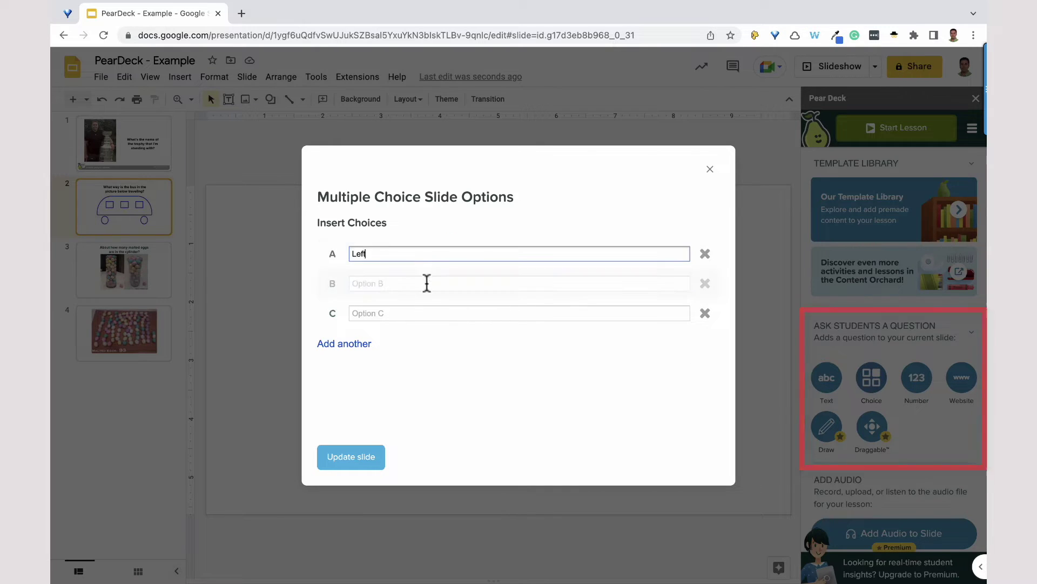
{"action": "left_click", "coordinate": [426, 283]}
{"action": "type", "text": "Right"}
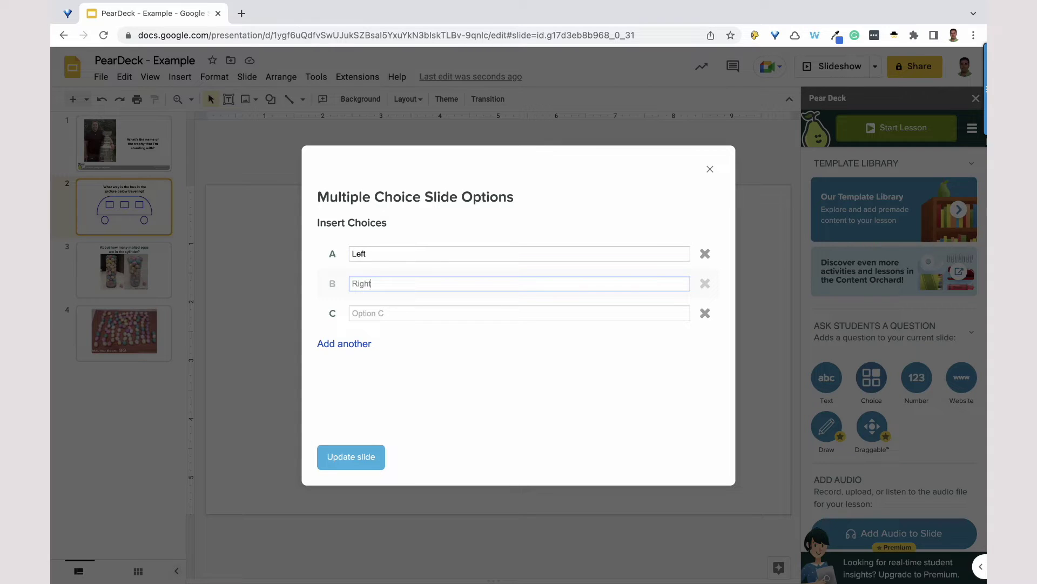
{"action": "left_click", "coordinate": [705, 315]}
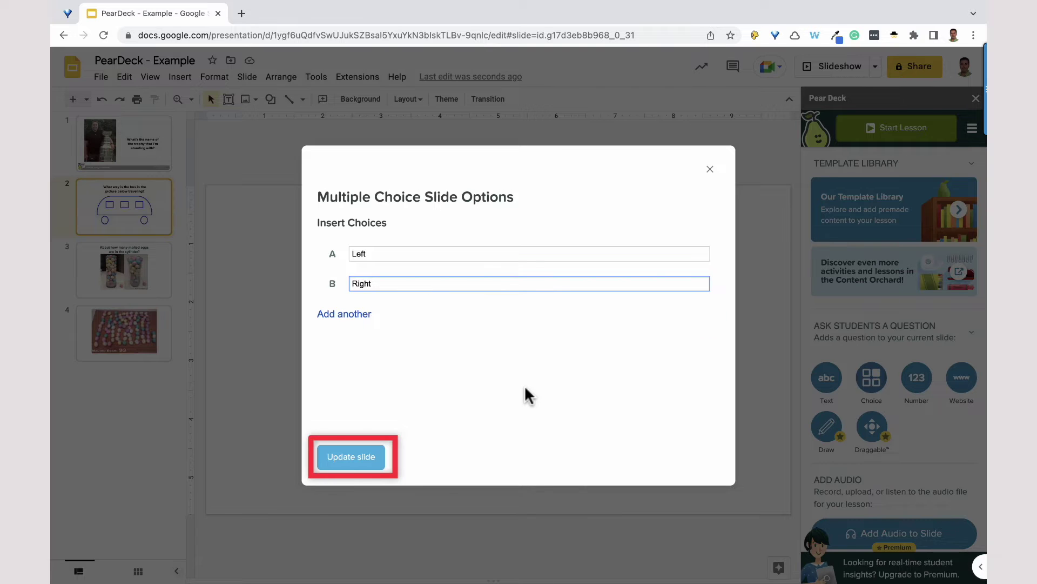
{"action": "left_click", "coordinate": [373, 463]}
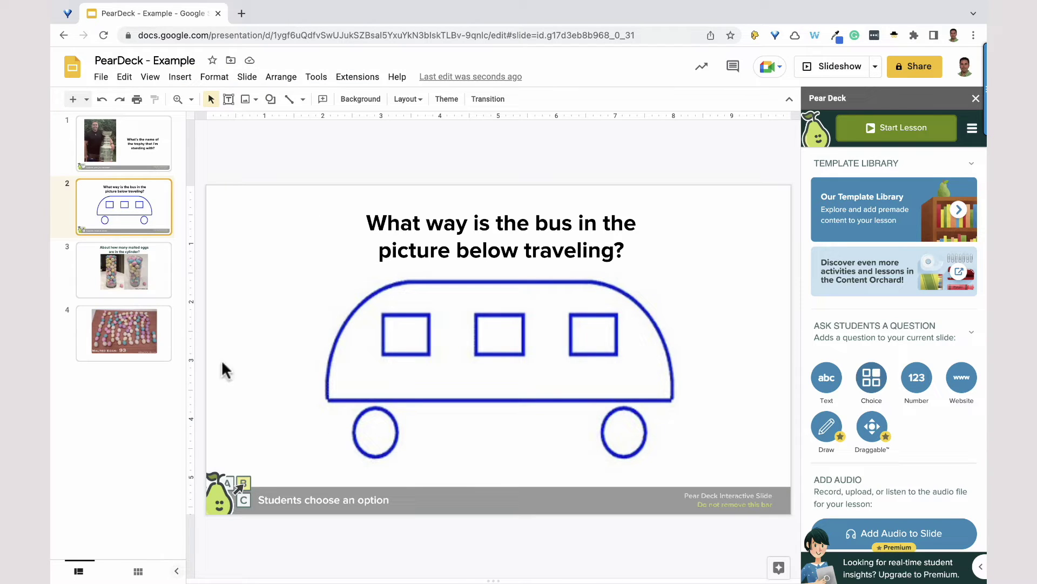
Add a Pear Deck Number question to the malted eggs slide (slide 3)
{"action": "left_click", "coordinate": [160, 292]}
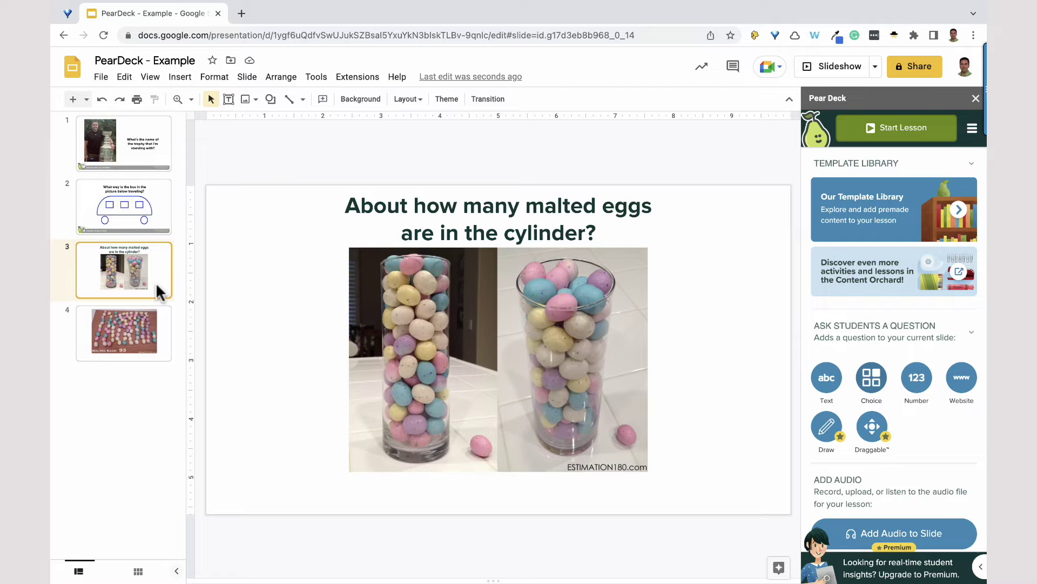
{"action": "left_click", "coordinate": [916, 382]}
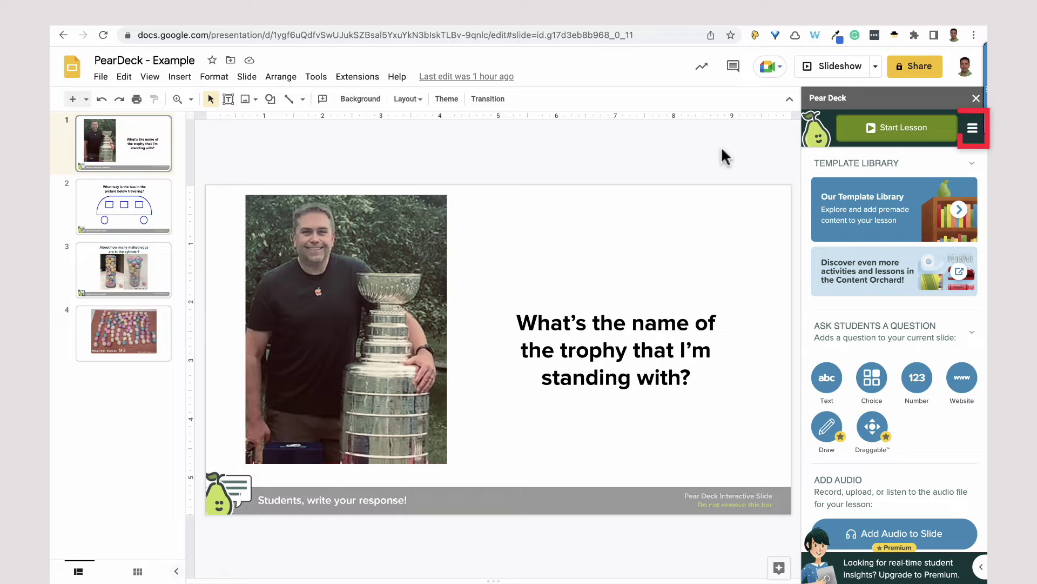
{"action": "left_click", "coordinate": [972, 130]}
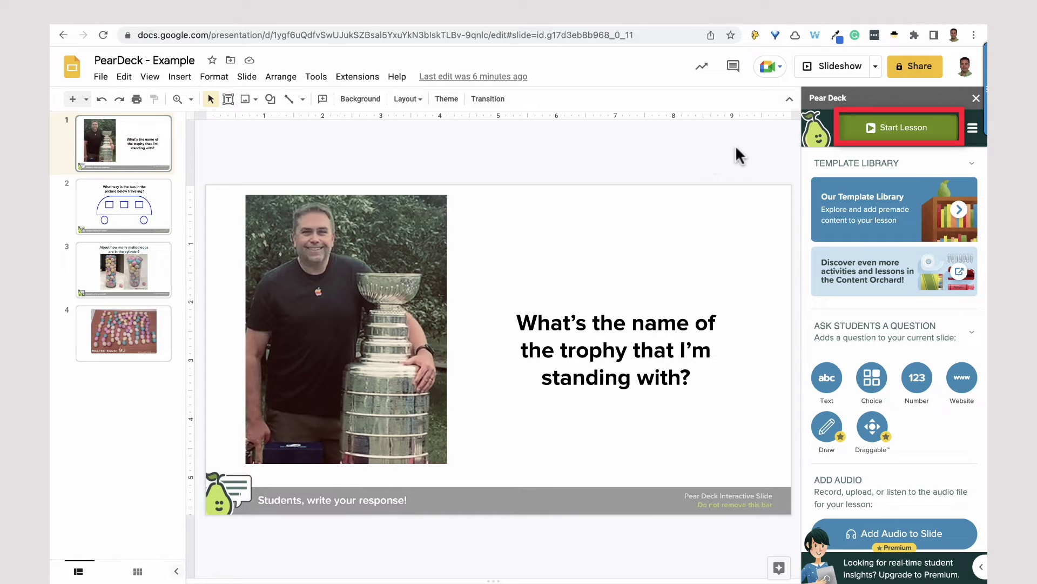
Start the lesson in presenter view showing the joinpd.com join code
{"action": "left_click", "coordinate": [897, 134]}
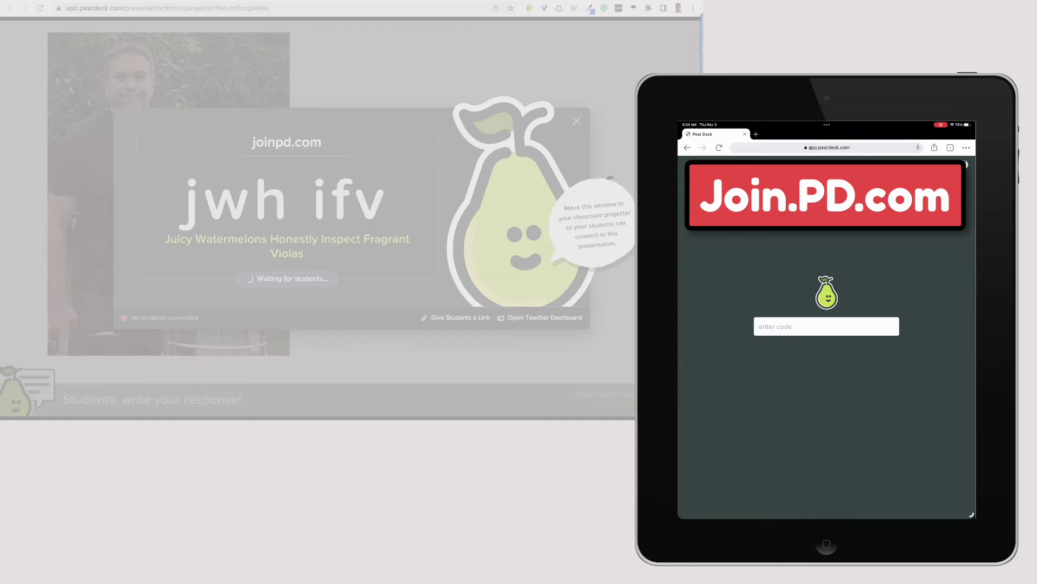
Join from the tablet with the session code, pick the happy face, then start the class
{"action": "left_click", "coordinate": [827, 326]}
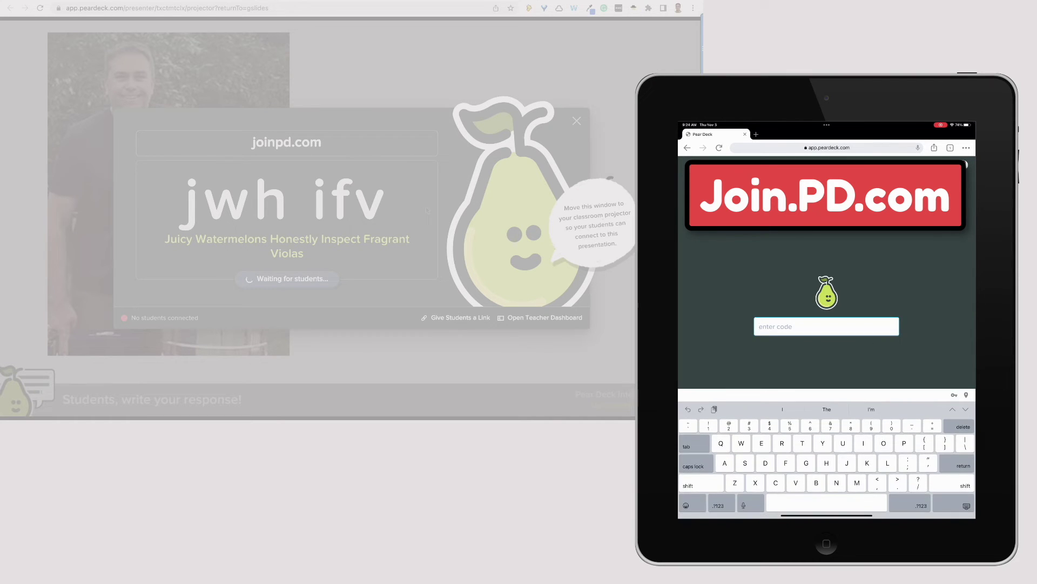
{"action": "type", "text": "olm"}
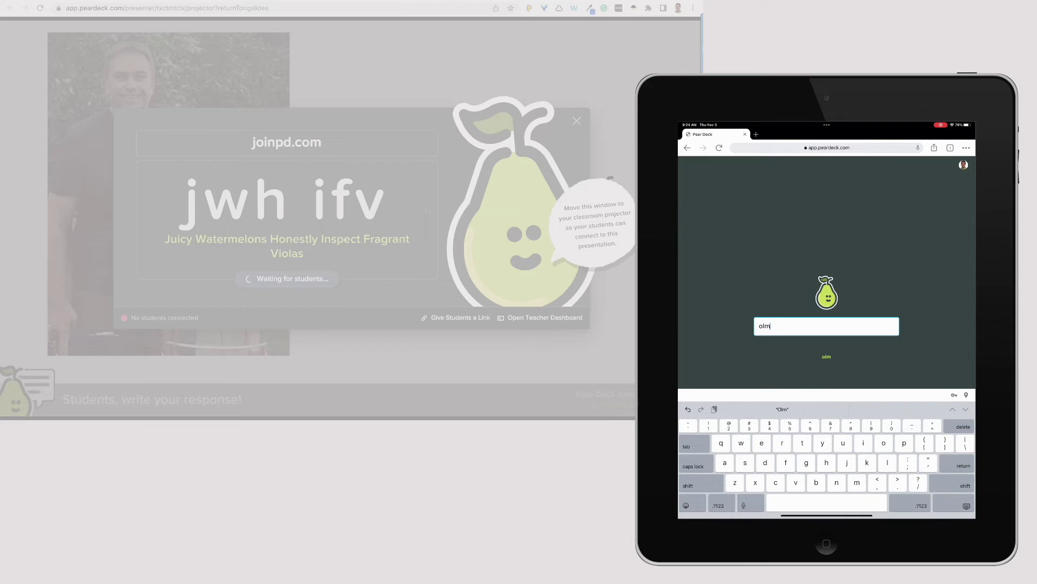
{"action": "type", "text": "uim"}
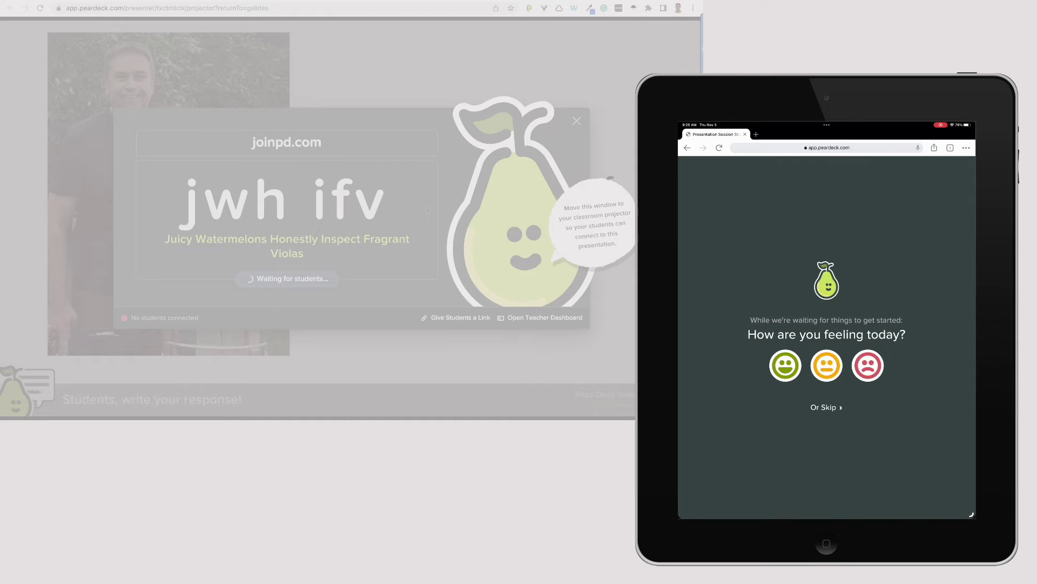
{"action": "left_click", "coordinate": [785, 365]}
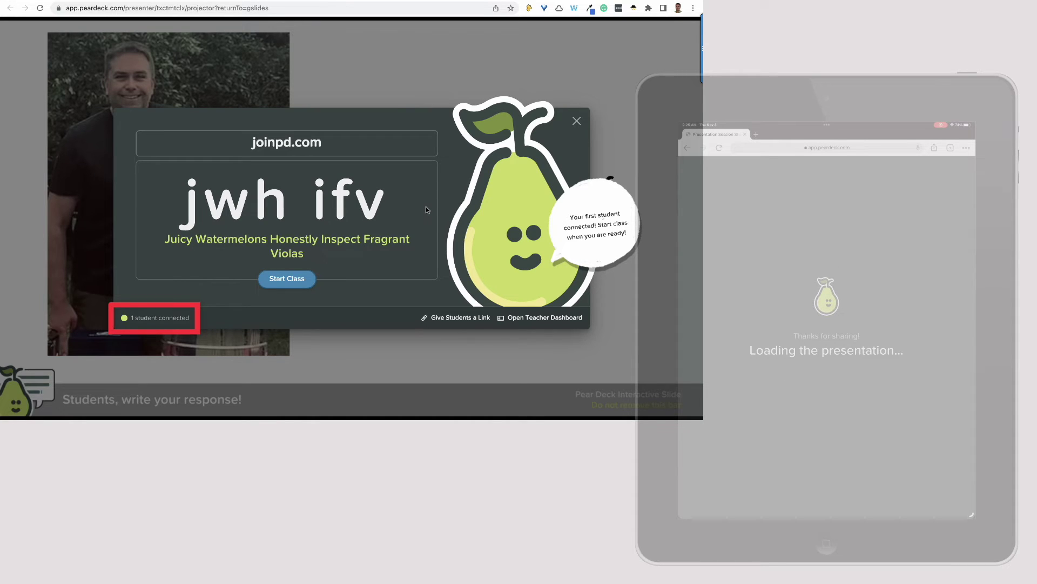
{"action": "left_click", "coordinate": [293, 277]}
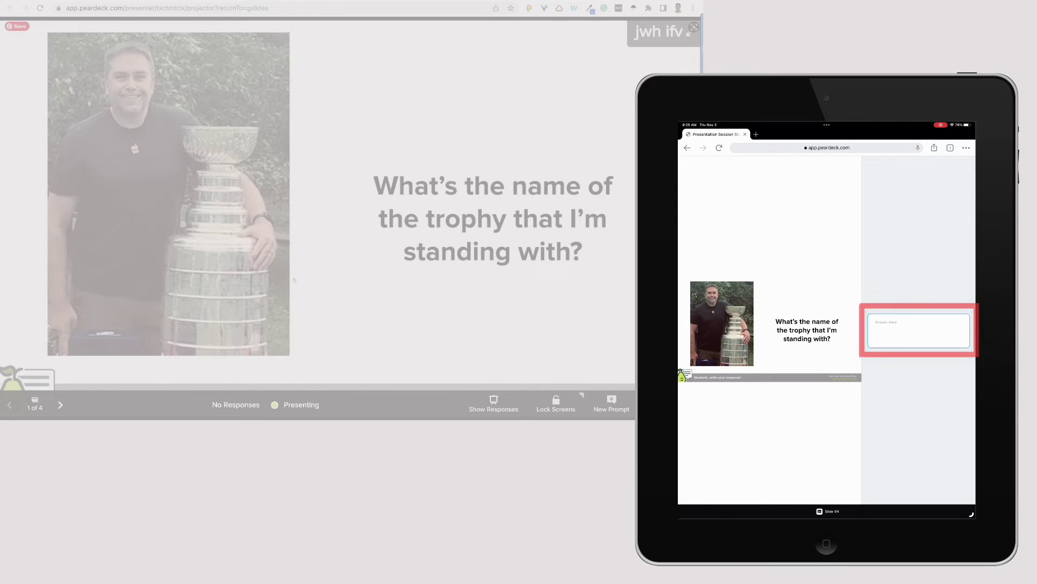
Answer 'Stanley Cup' on the tablet, show the response, then advance to the bus question
{"action": "left_click", "coordinate": [917, 329]}
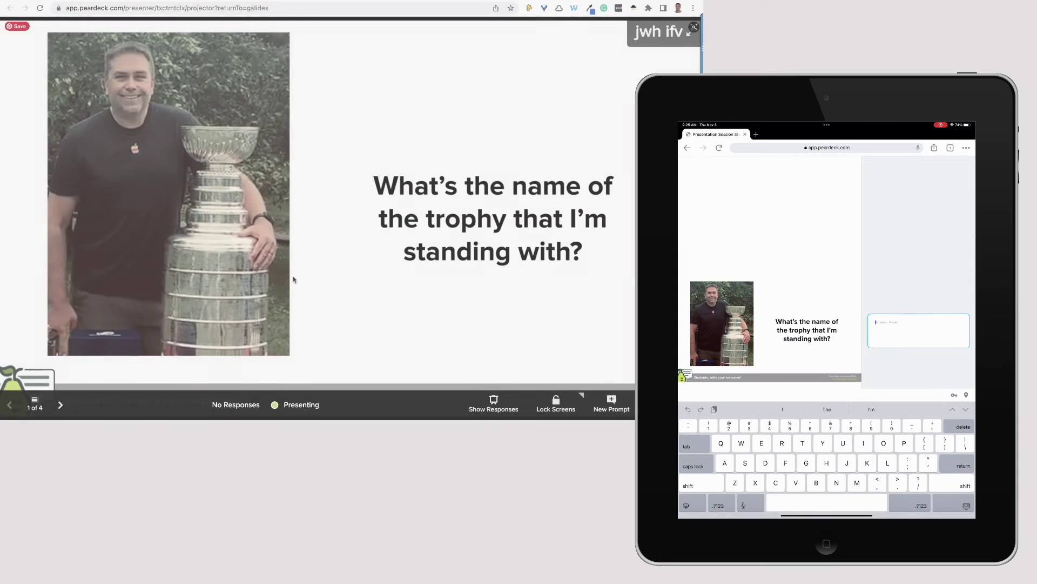
{"action": "type", "text": "Stanley Cu"}
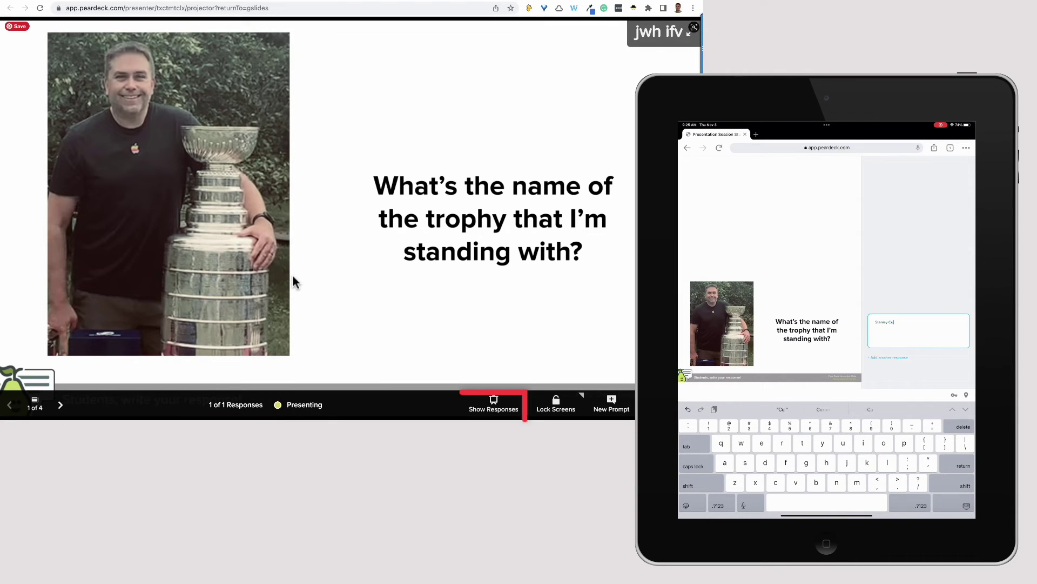
{"action": "type", "text": "p"}
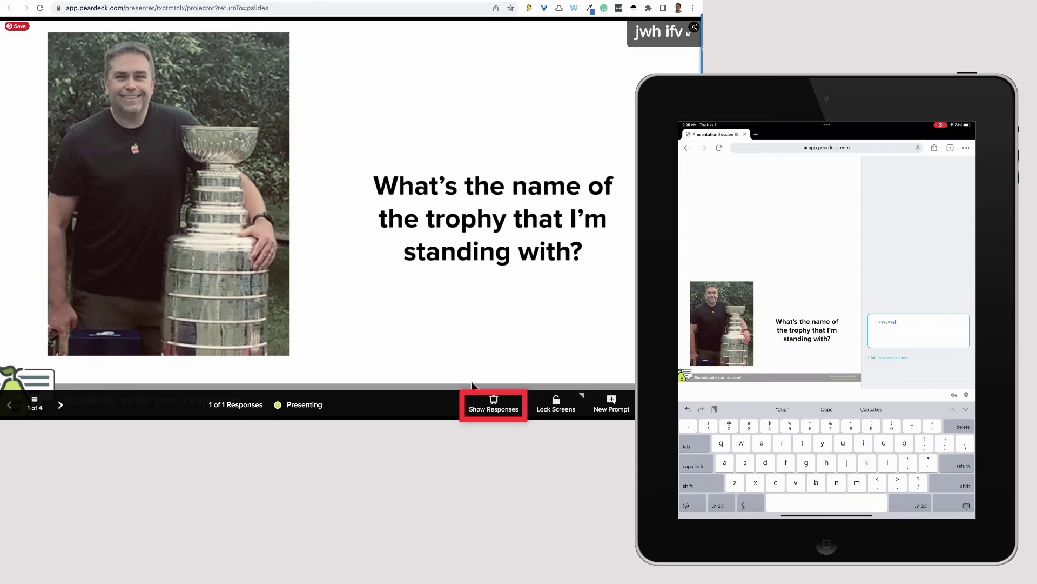
{"action": "left_click", "coordinate": [494, 406]}
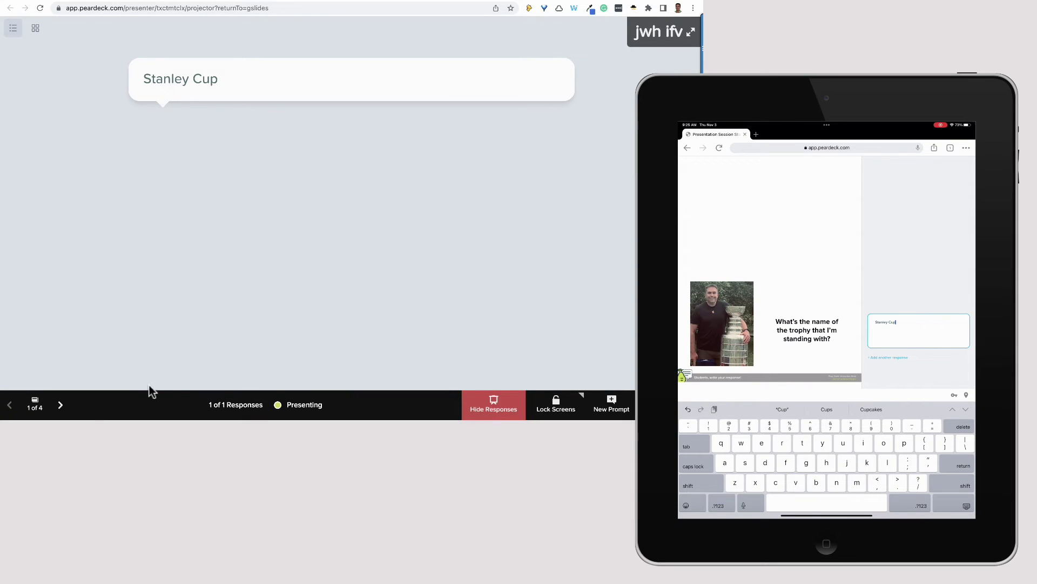
{"action": "left_click", "coordinate": [62, 406]}
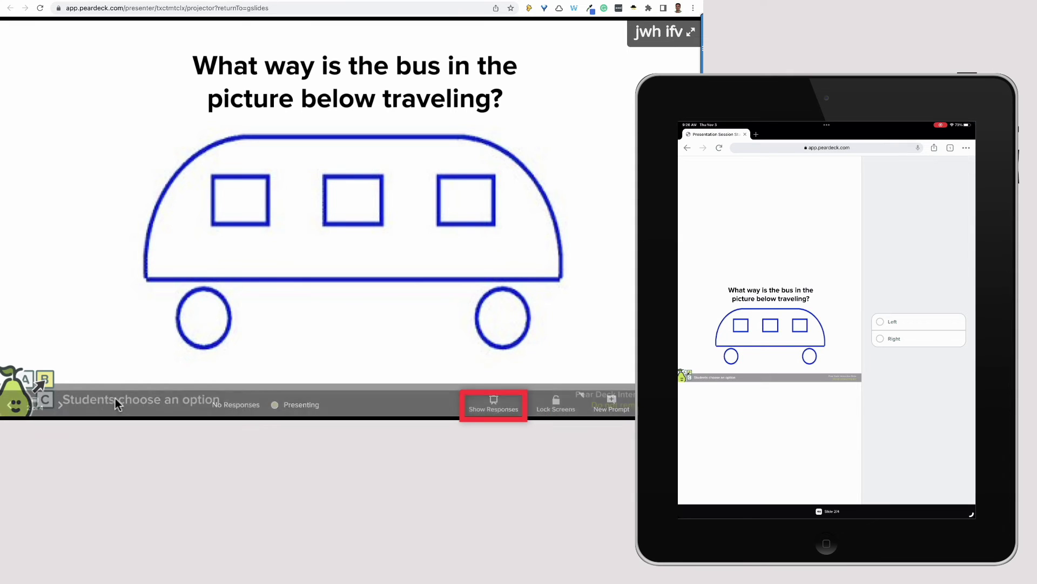
Show the bus question results: Left 1, Right 0
{"action": "left_click", "coordinate": [494, 402]}
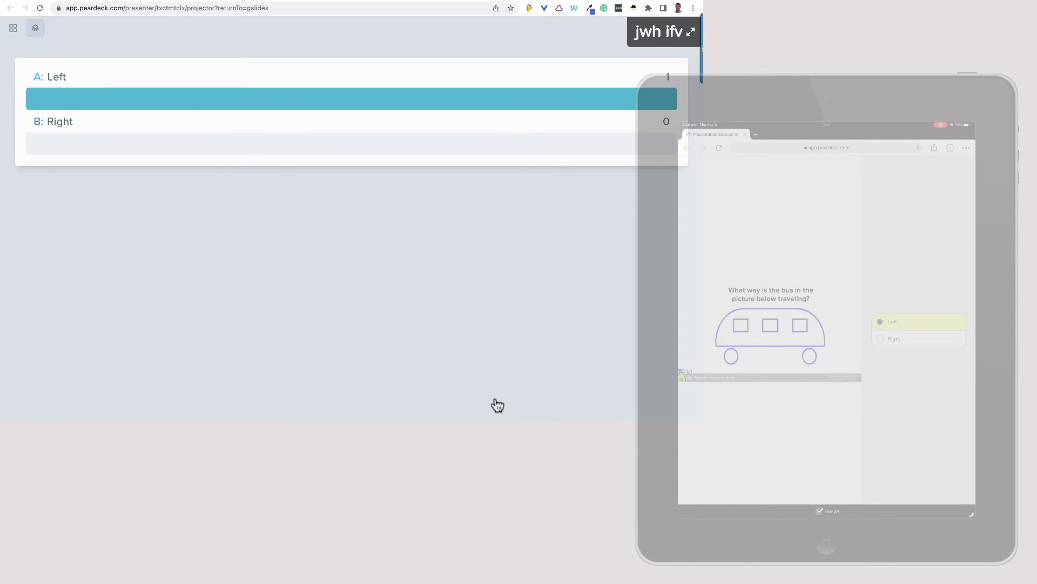
{"action": "mouse_move", "coordinate": [477, 407]}
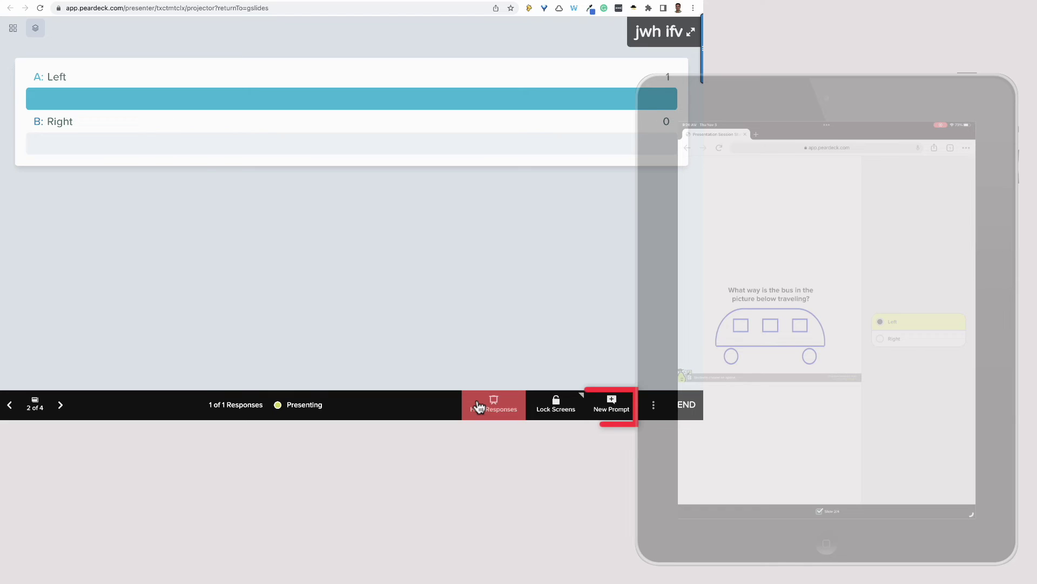
Add a Text prompt to the bus slide via New Prompt's Use Current Content
{"action": "left_click", "coordinate": [610, 407]}
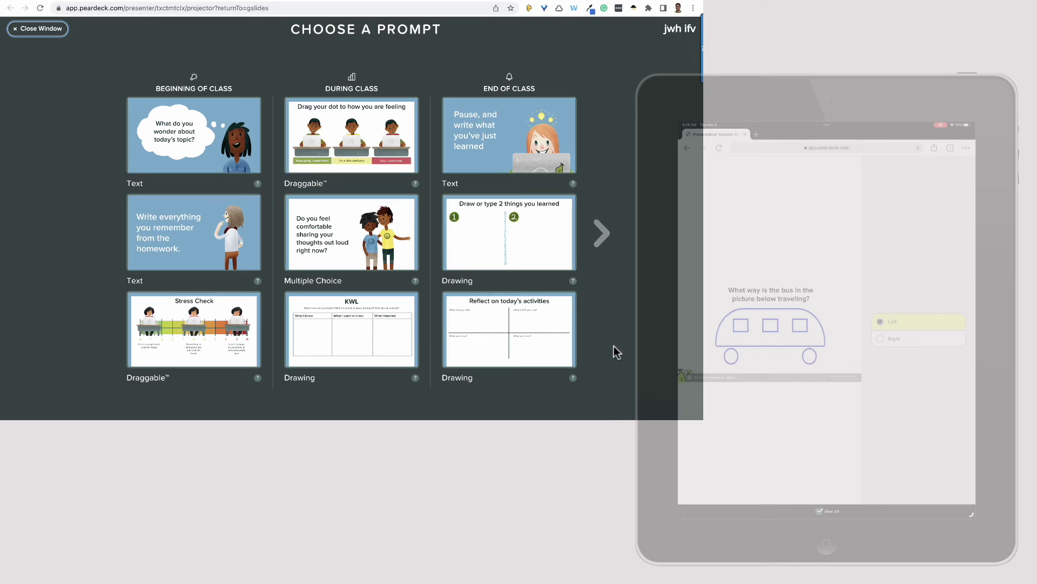
{"action": "left_click", "coordinate": [604, 237]}
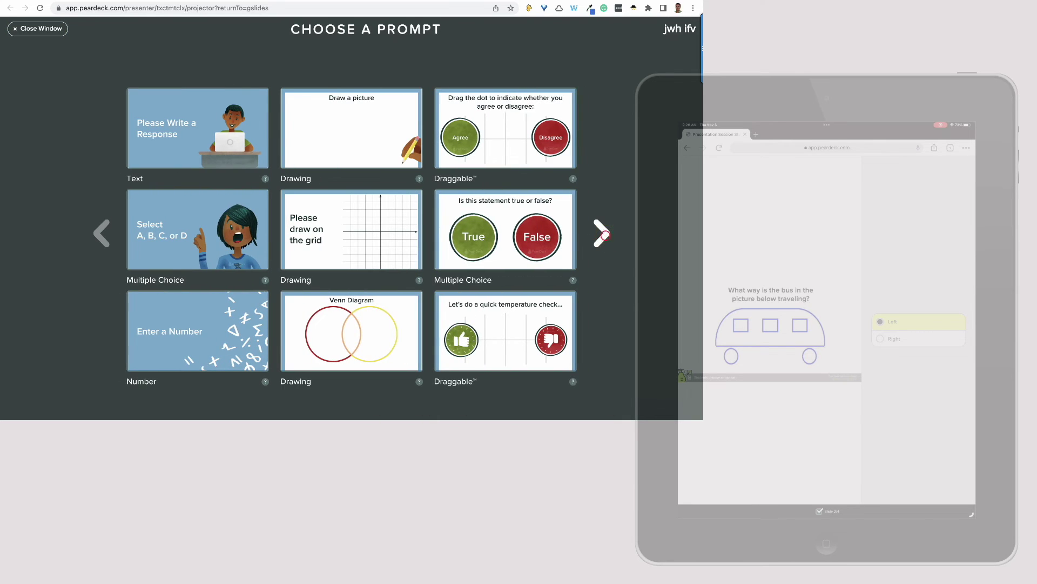
{"action": "left_click", "coordinate": [606, 236]}
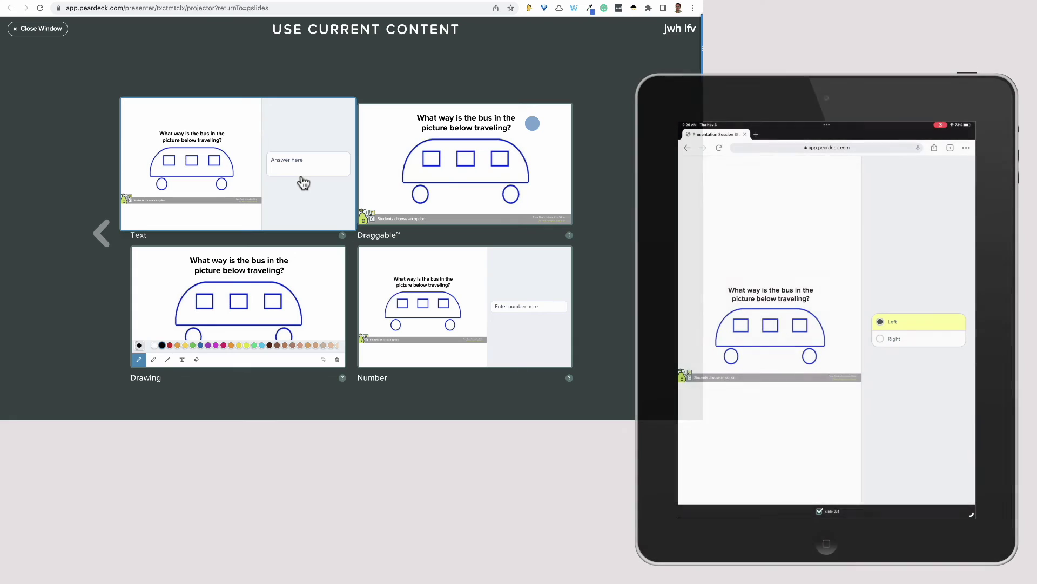
{"action": "left_click", "coordinate": [303, 182]}
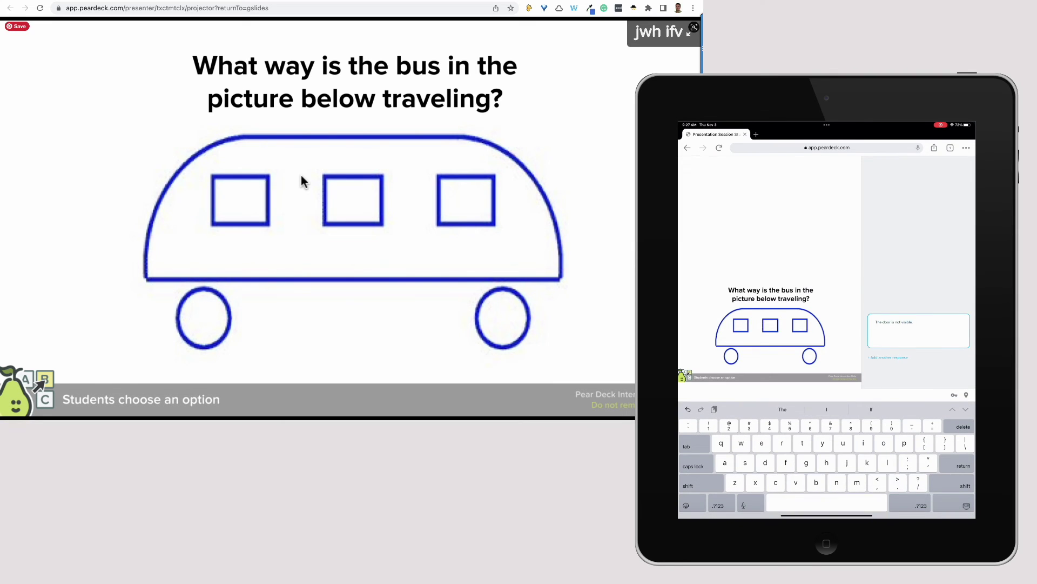
Show the student's reply 'The door is not visible.' and advance to slide 4
{"action": "mouse_move", "coordinate": [300, 180]}
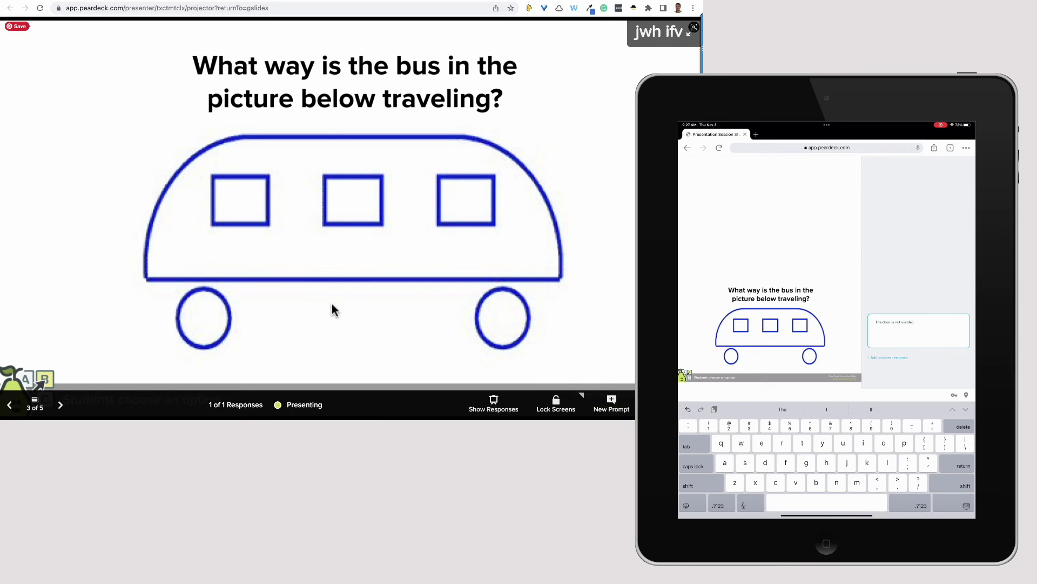
{"action": "left_click", "coordinate": [487, 401]}
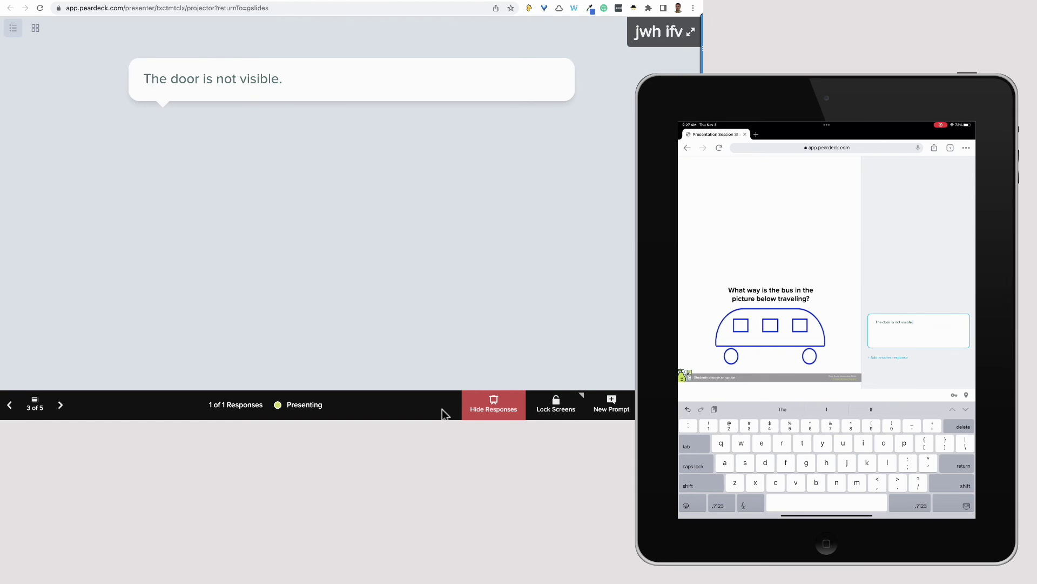
{"action": "left_click", "coordinate": [61, 406]}
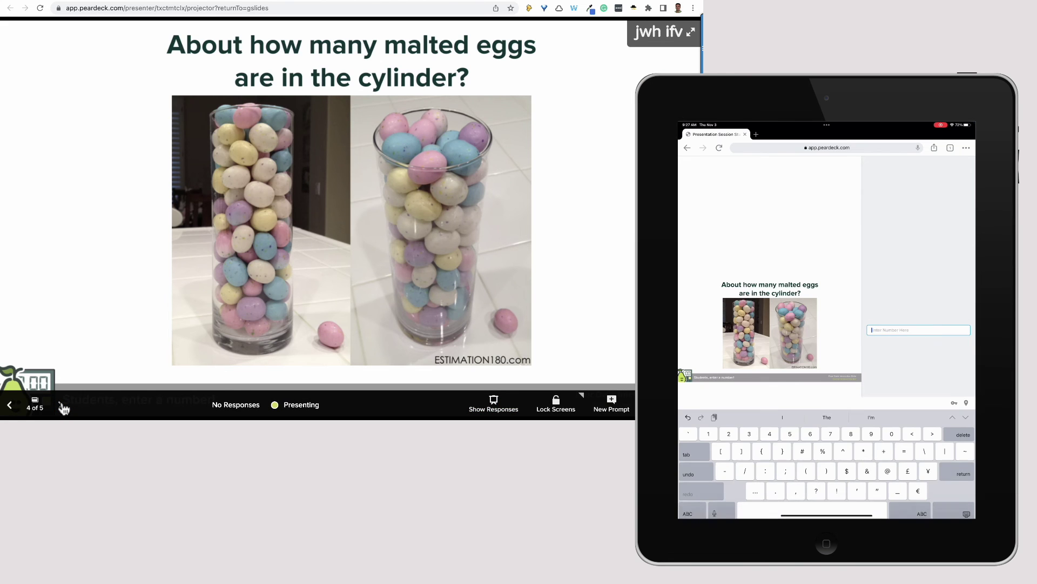
Submit the estimate 75, chart the number responses, and advance to slide 5 showing 'Malted Eggs: 93'
{"action": "type", "text": "75"}
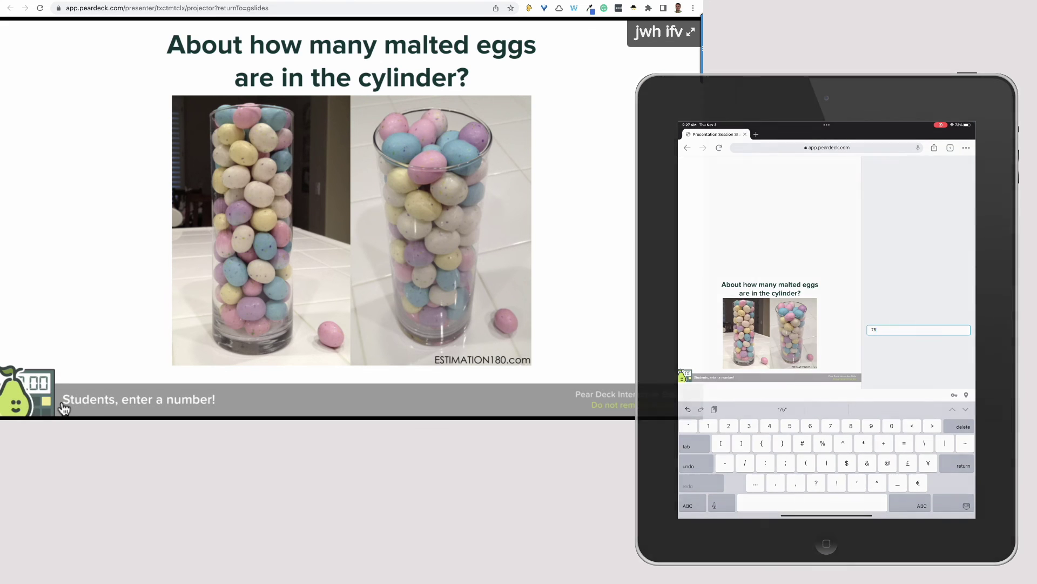
{"action": "mouse_move", "coordinate": [440, 408]}
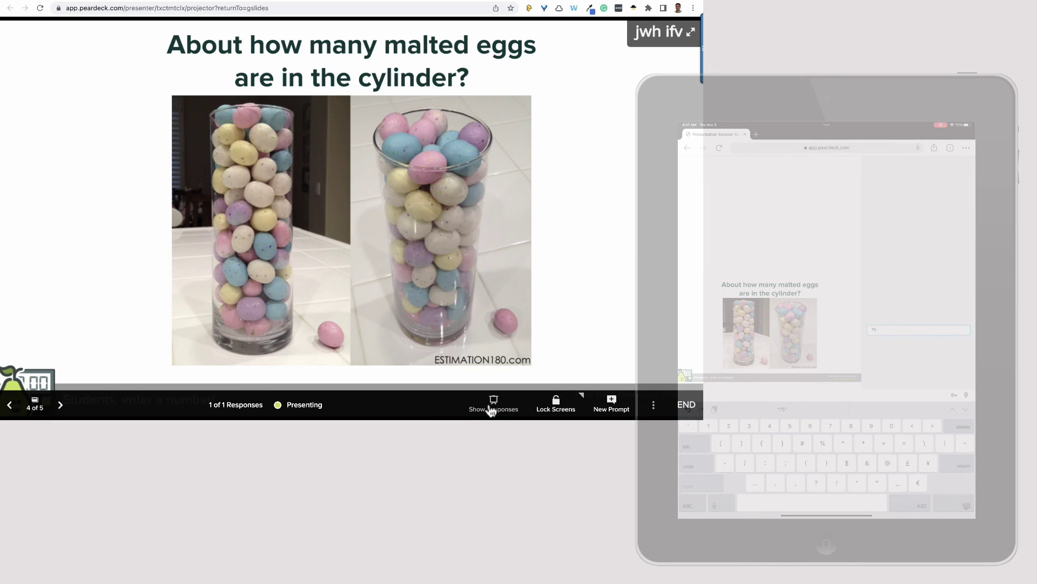
{"action": "left_click", "coordinate": [493, 409]}
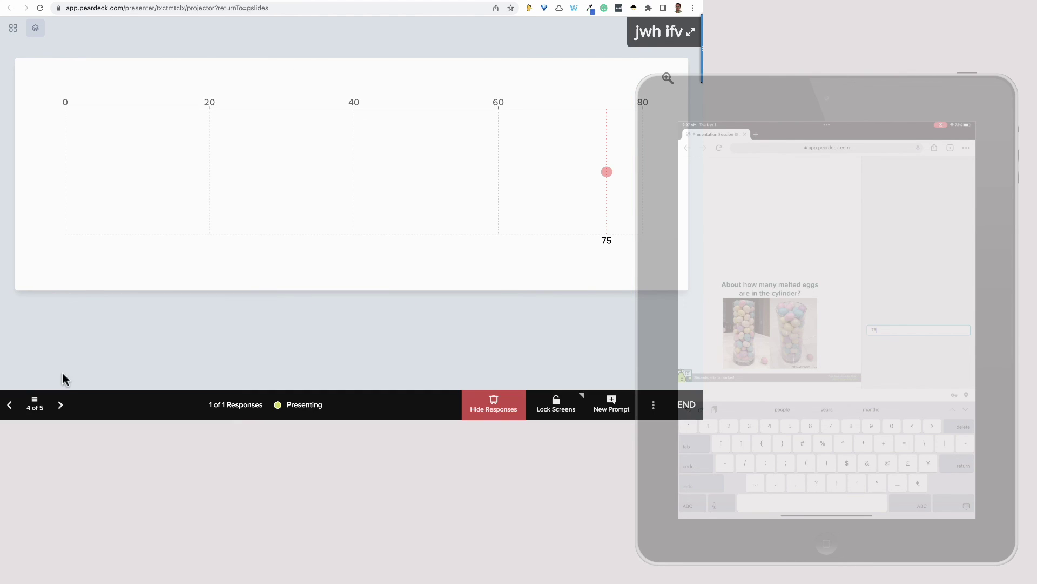
{"action": "left_click", "coordinate": [61, 403]}
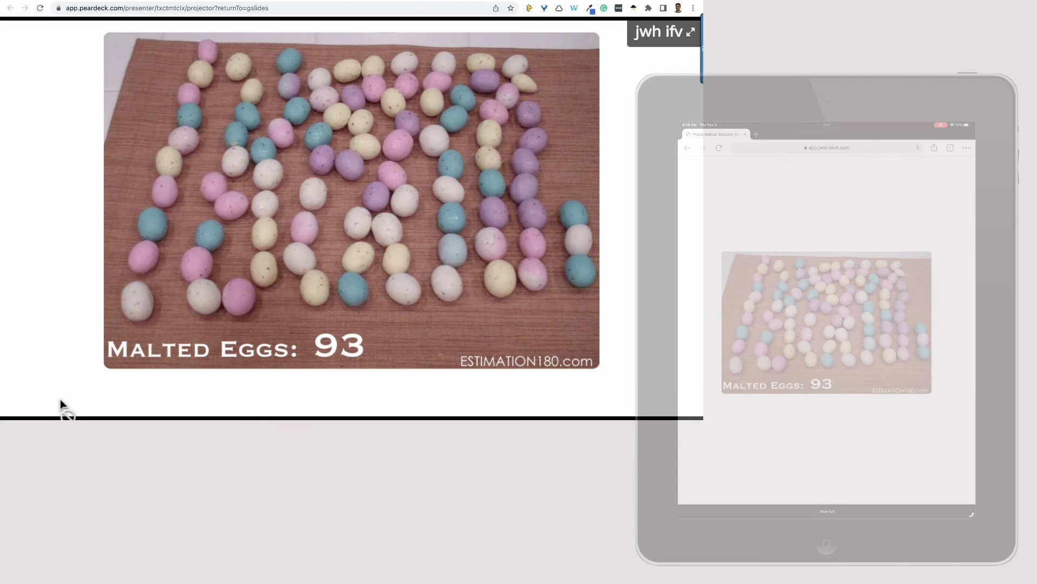
End the live session, saving it under the name 'Video Example'
{"action": "mouse_move", "coordinate": [106, 407]}
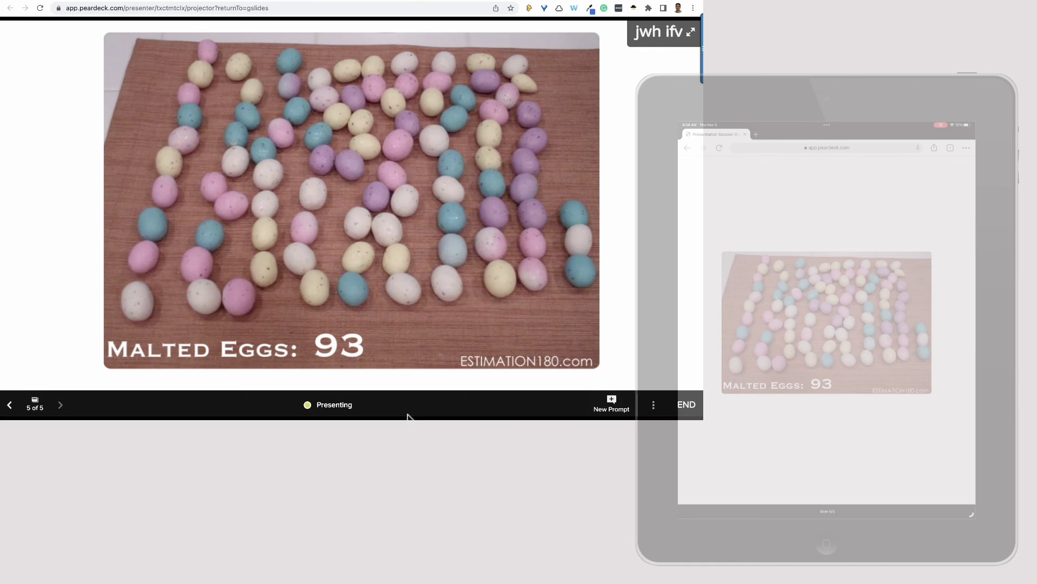
{"action": "left_click", "coordinate": [684, 406]}
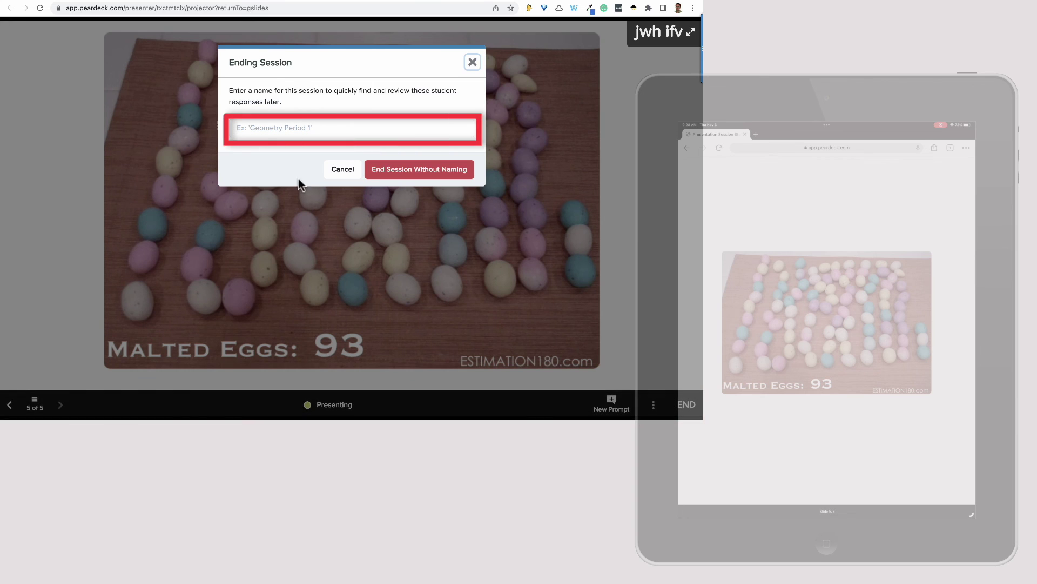
{"action": "left_click", "coordinate": [264, 128]}
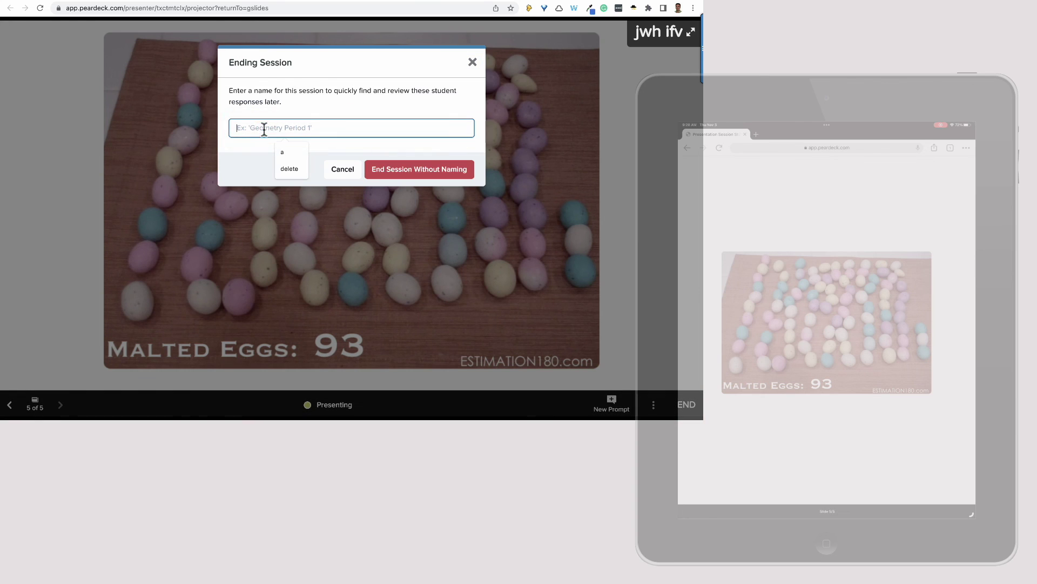
{"action": "type", "text": "Video Example"}
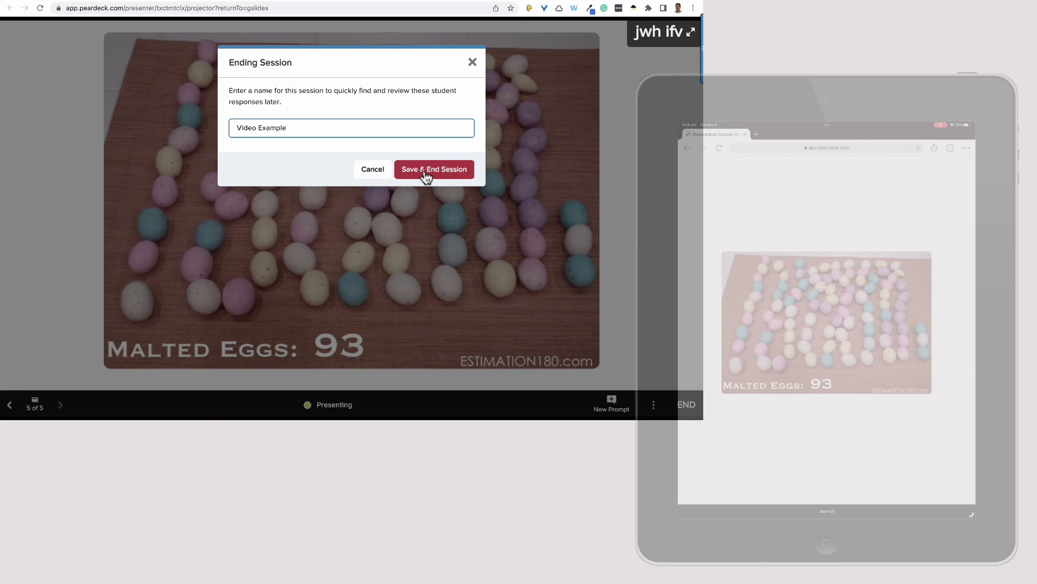
{"action": "left_click", "coordinate": [426, 173]}
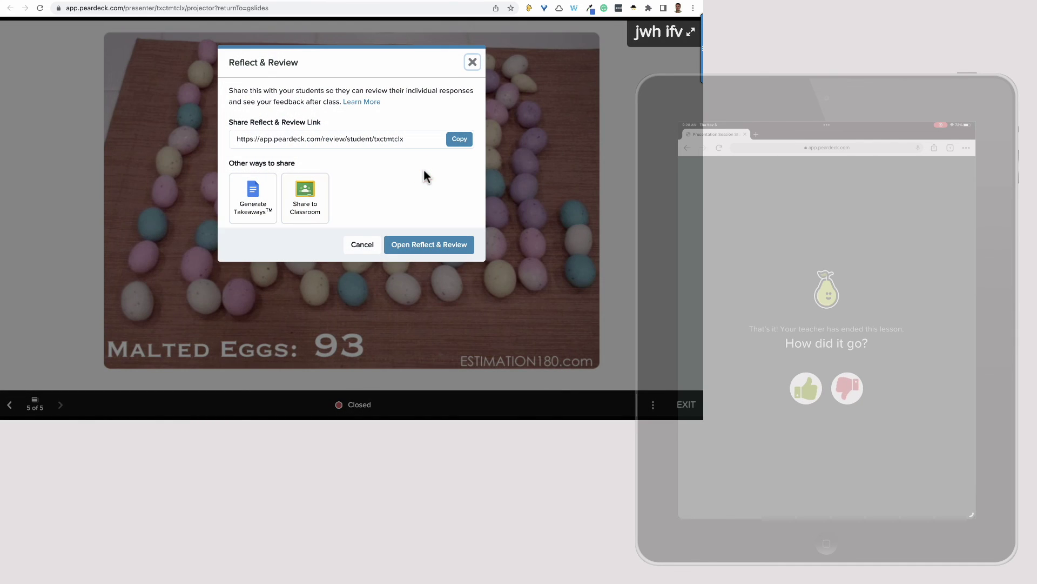